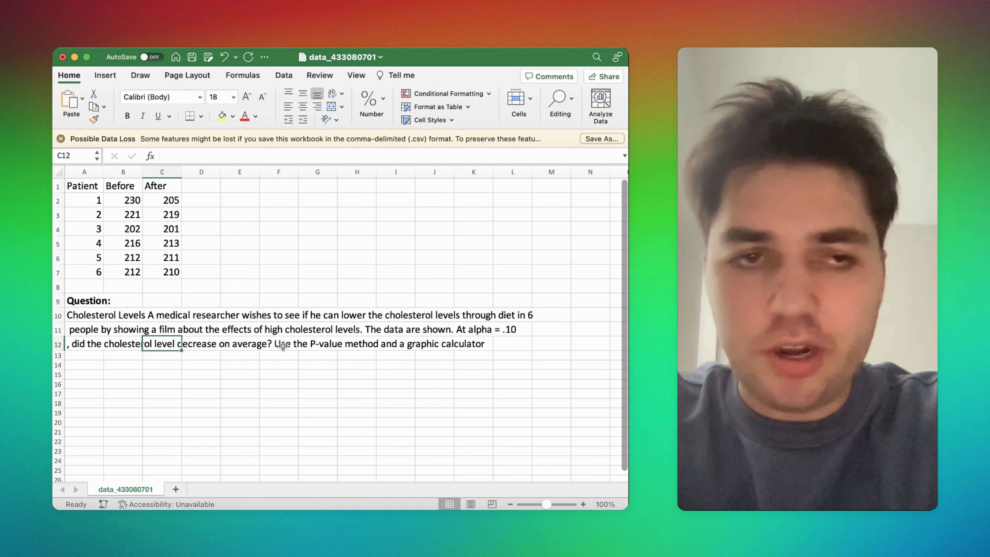
- Enter the null hypothesis "Null: U_d = 0" in cell A14 below the question
click(84, 365)
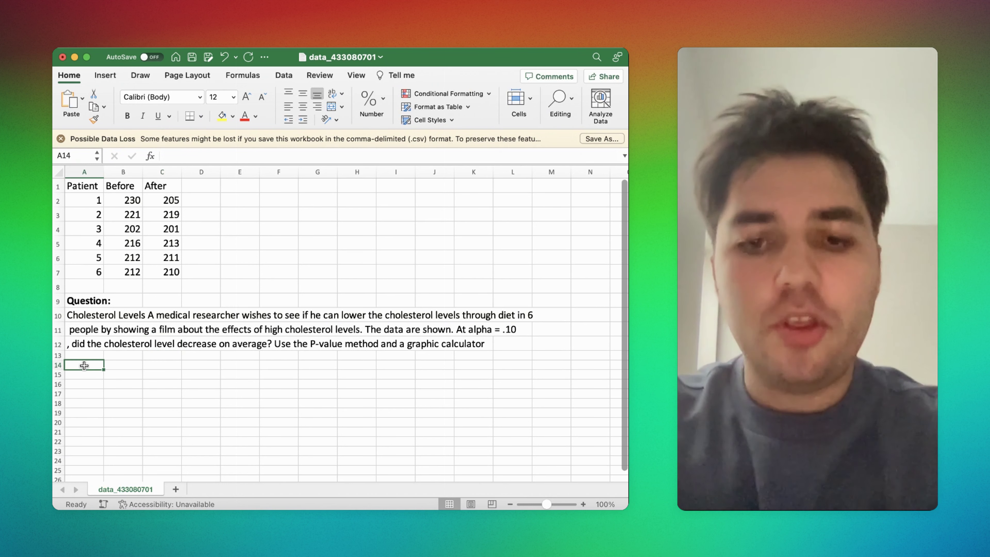
text(Null:)
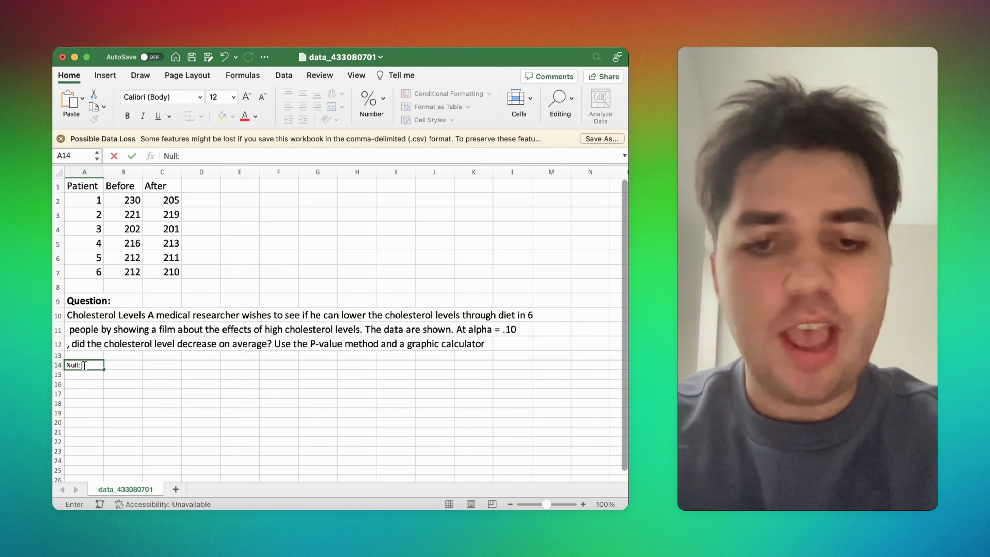
text( U_d)
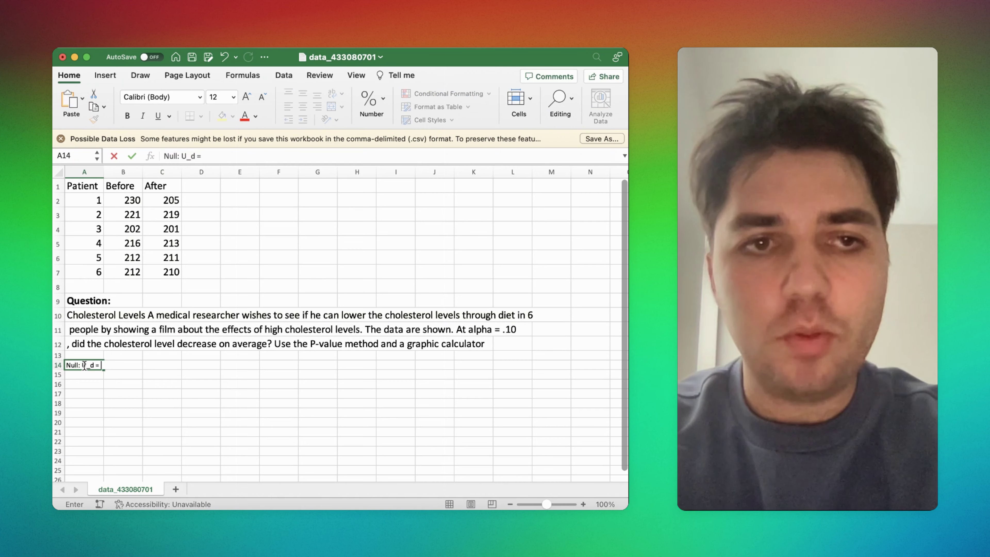
text( = 0)
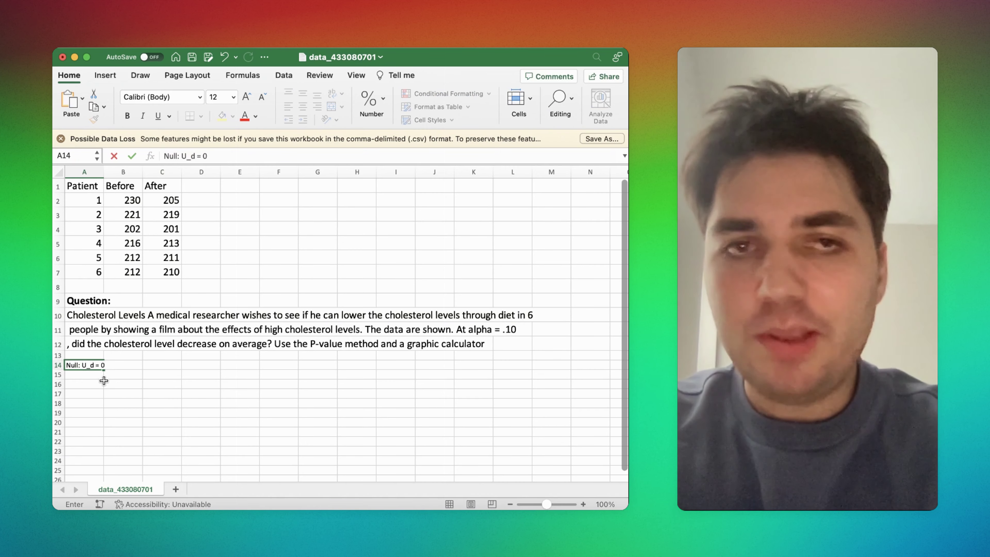
drag(103, 381, 104, 378)
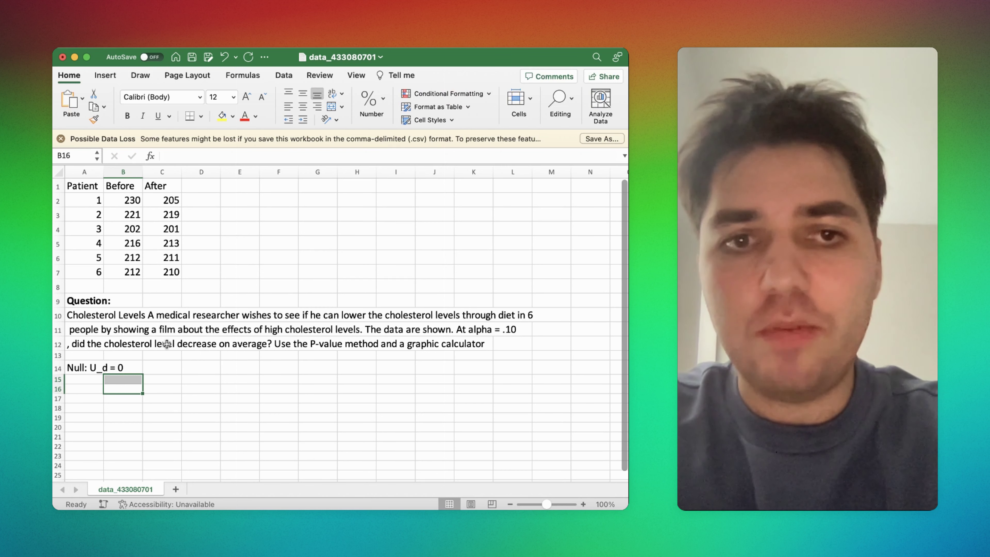
- Enter the alternative hypothesis "Alternate: U_d > 0" in cell A15
click(85, 379)
text(Alte)
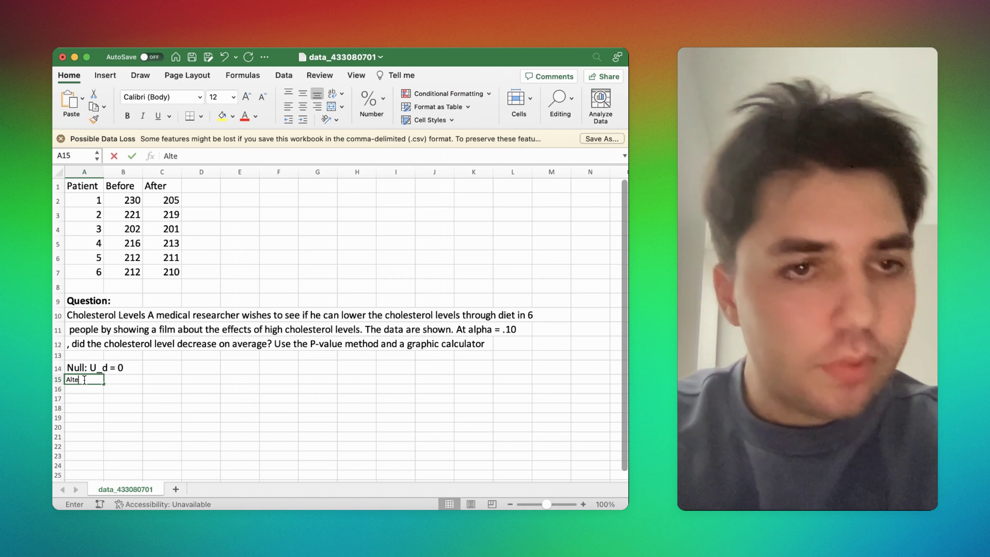
text(rnate: )
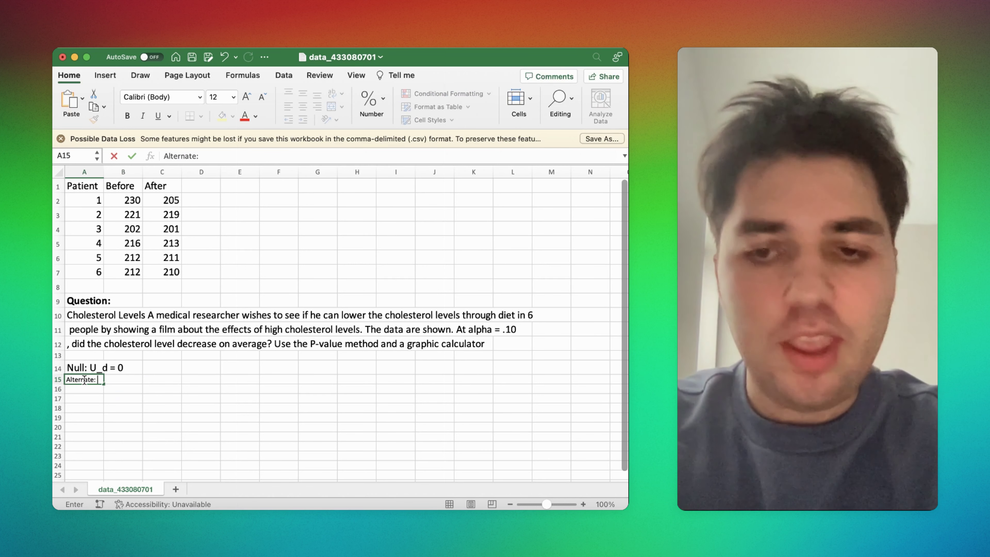
text(U_d)
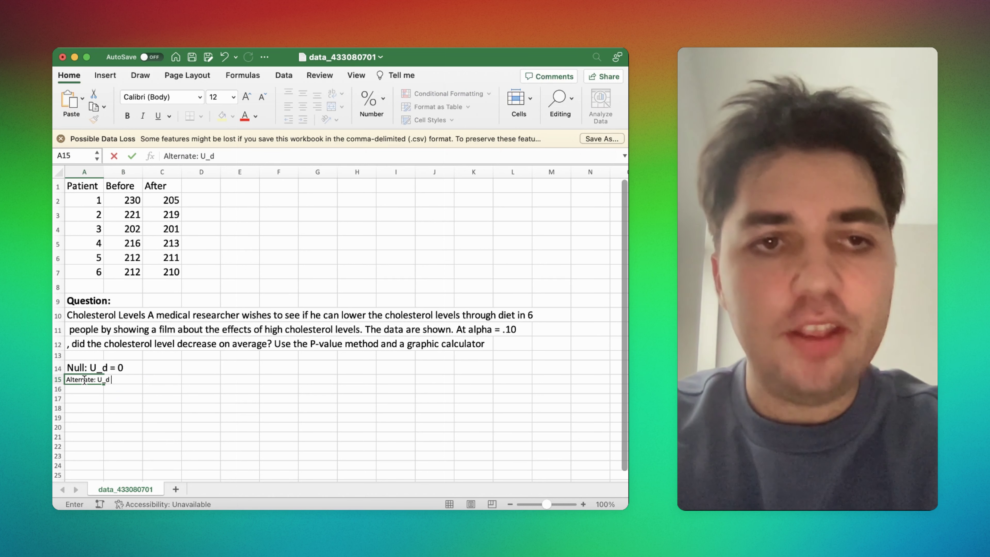
text( > 0)
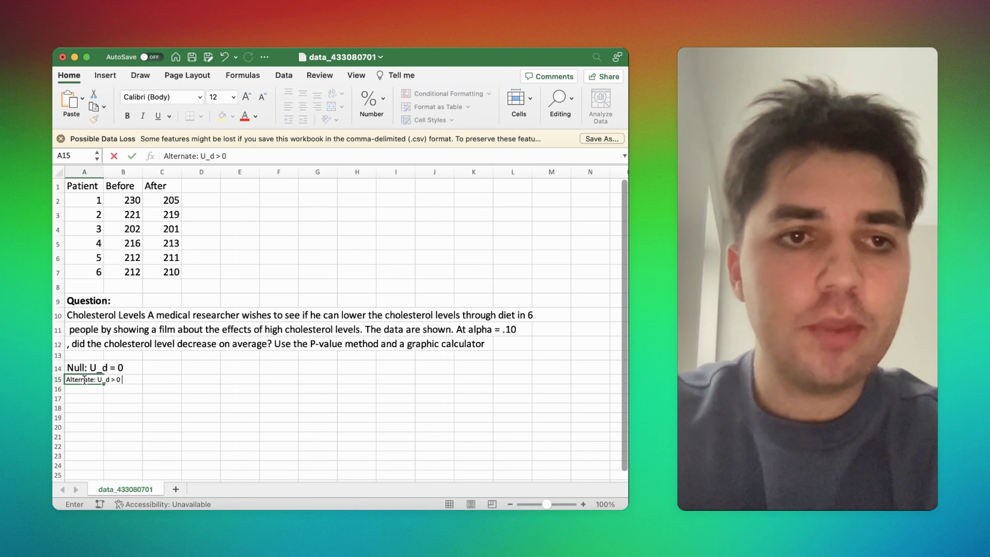
click(80, 395)
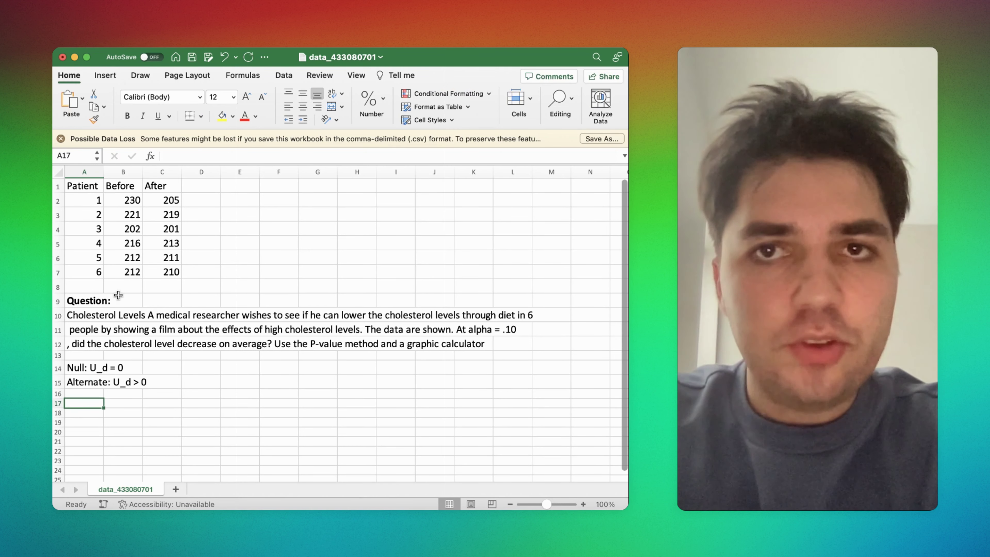
- Run a paired two-sample t-test for means on the Before values B2:B7 and After values C2:C7, with output on a new sheet
click(286, 75)
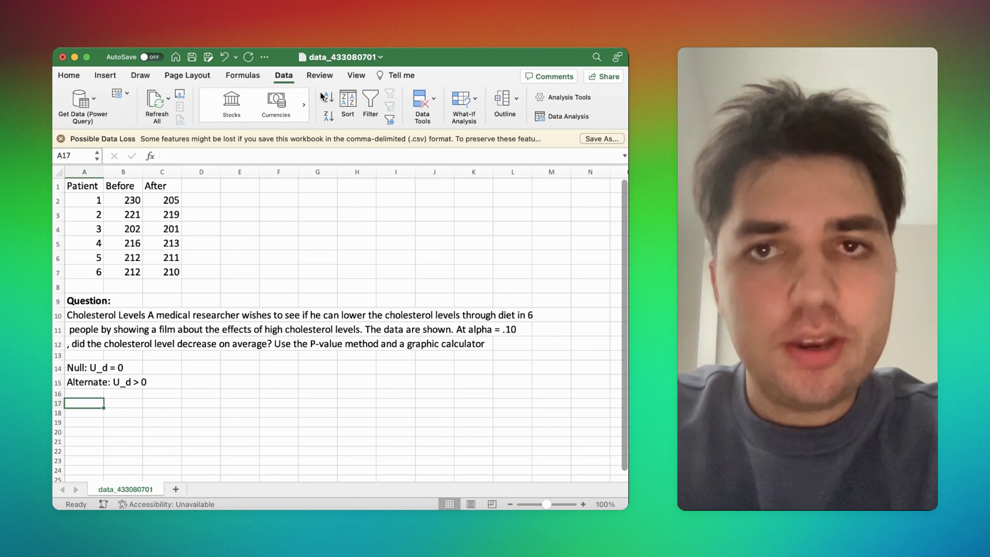
click(564, 117)
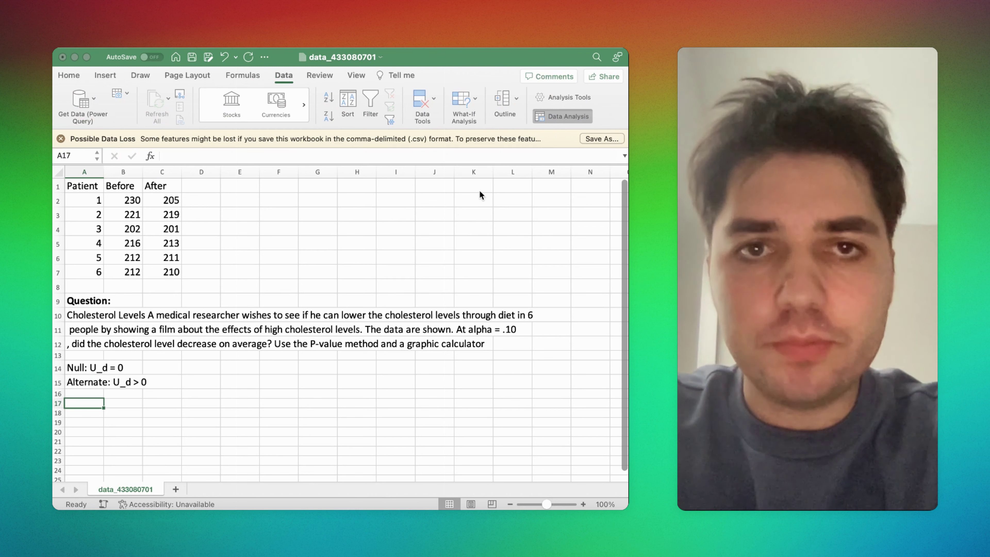
click(589, 168)
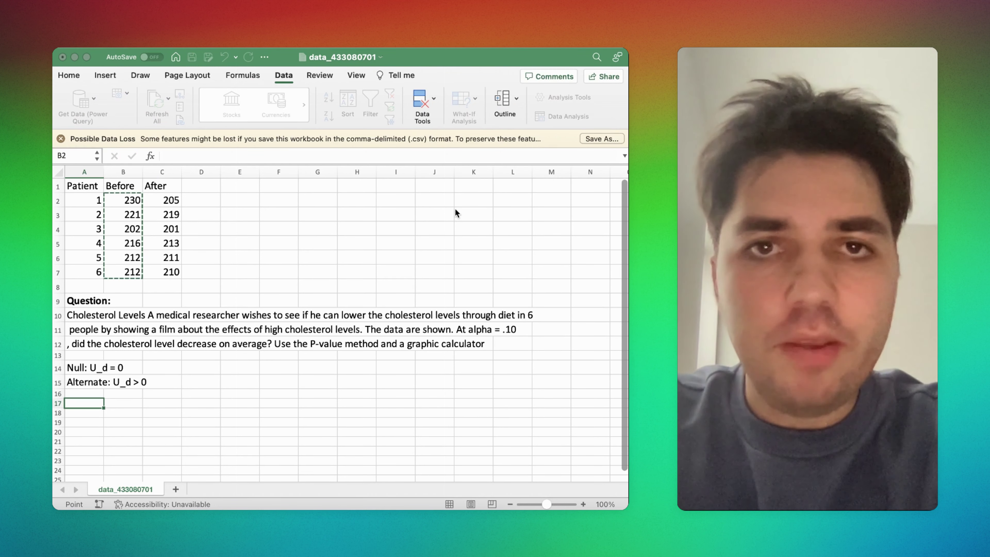
click(124, 199)
drag(124, 235, 133, 273)
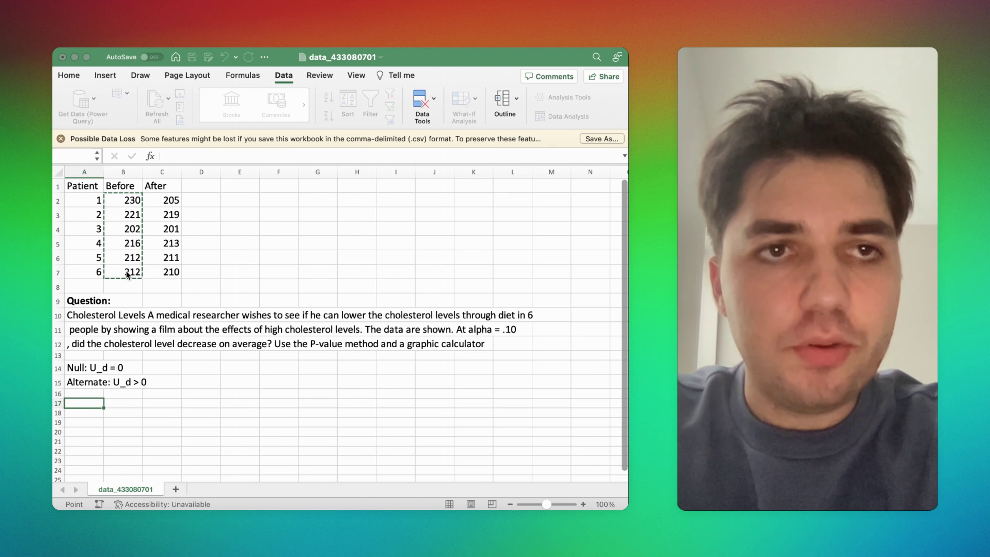
drag(167, 201, 168, 282)
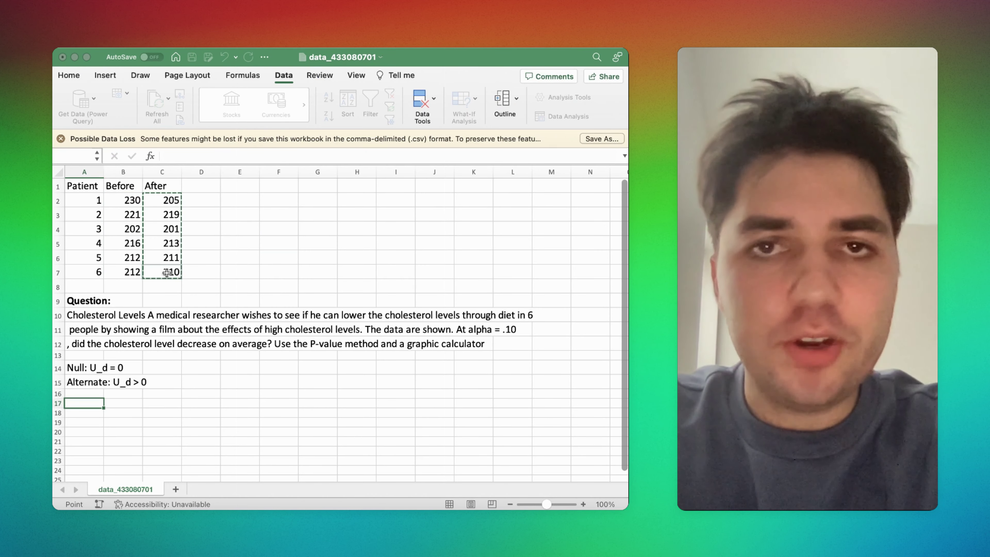
key(Return)
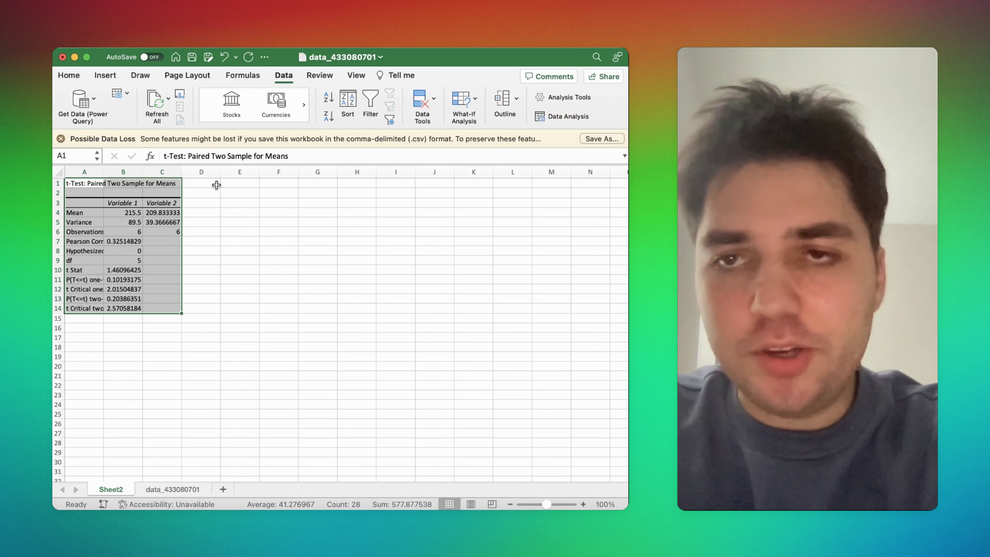
- Rename the t-test result headings in B3 and C3 as Before and After, and widen column A to fit its labels
click(203, 222)
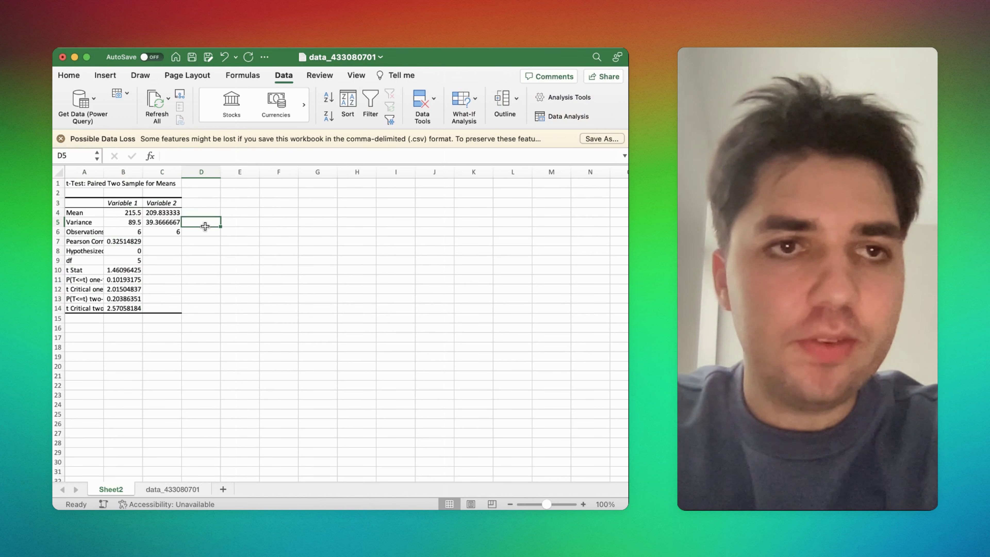
click(113, 205)
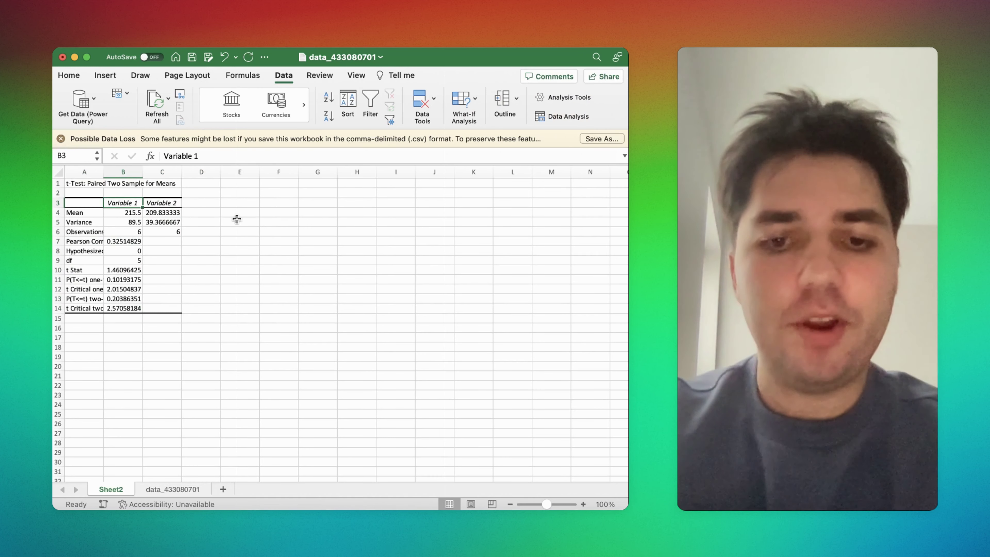
text(Before)
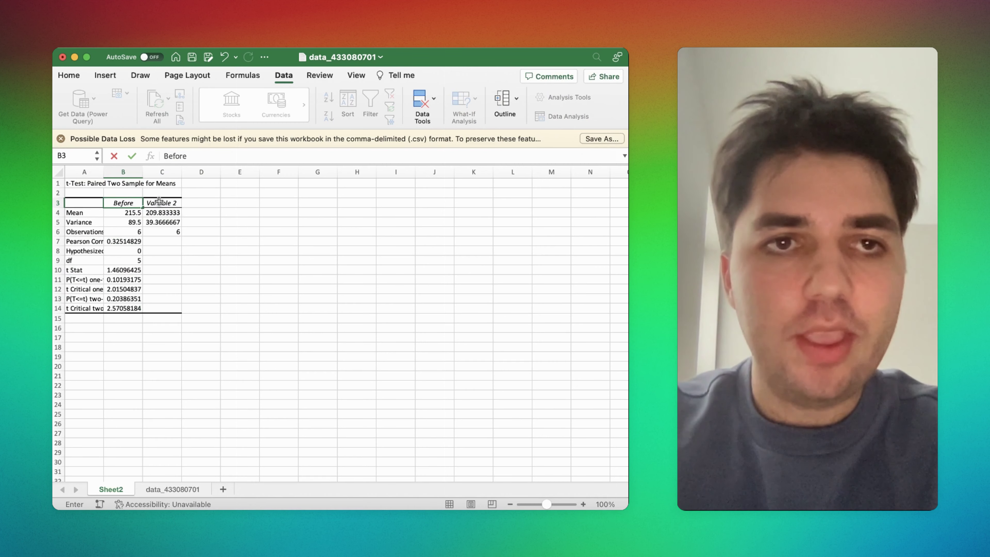
click(160, 204)
text(After)
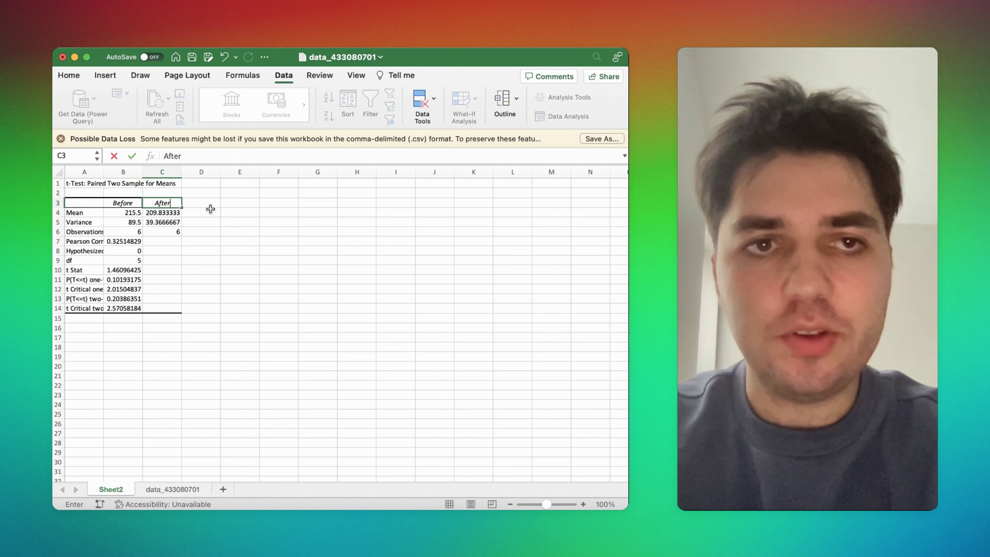
click(210, 209)
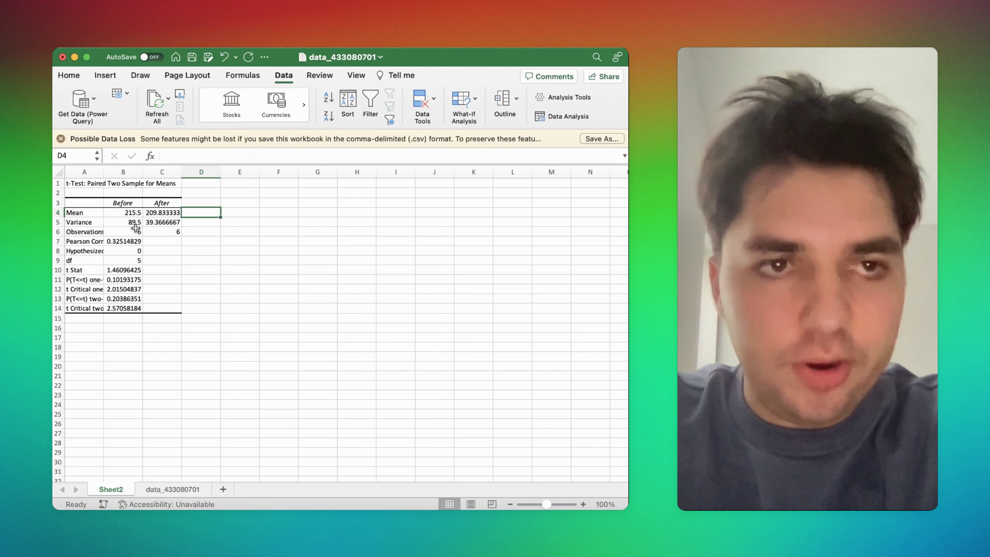
drag(104, 172, 126, 174)
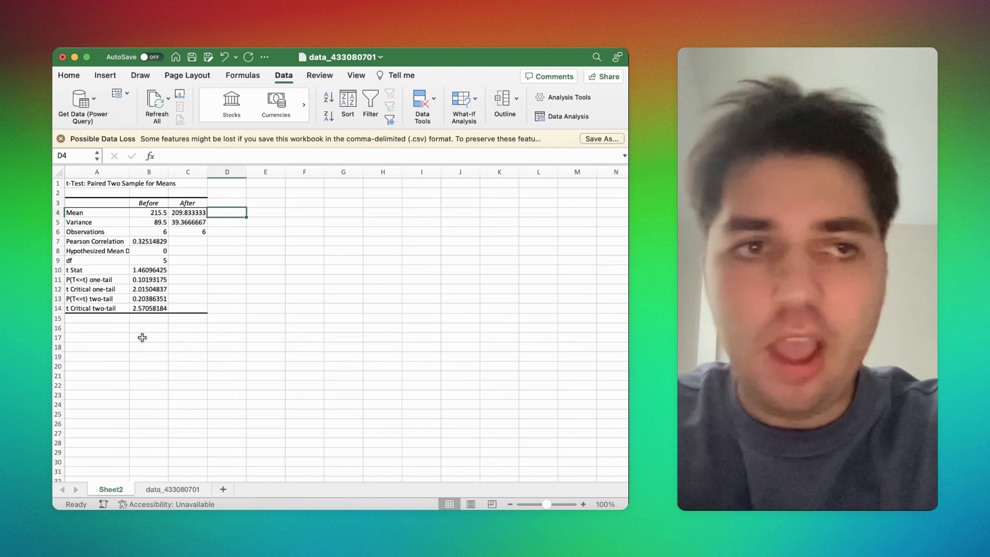
- Look up the one-tail p-value in the t-test results and record "P= .1019" in cell A17 of the data_433080701 sheet
click(80, 281)
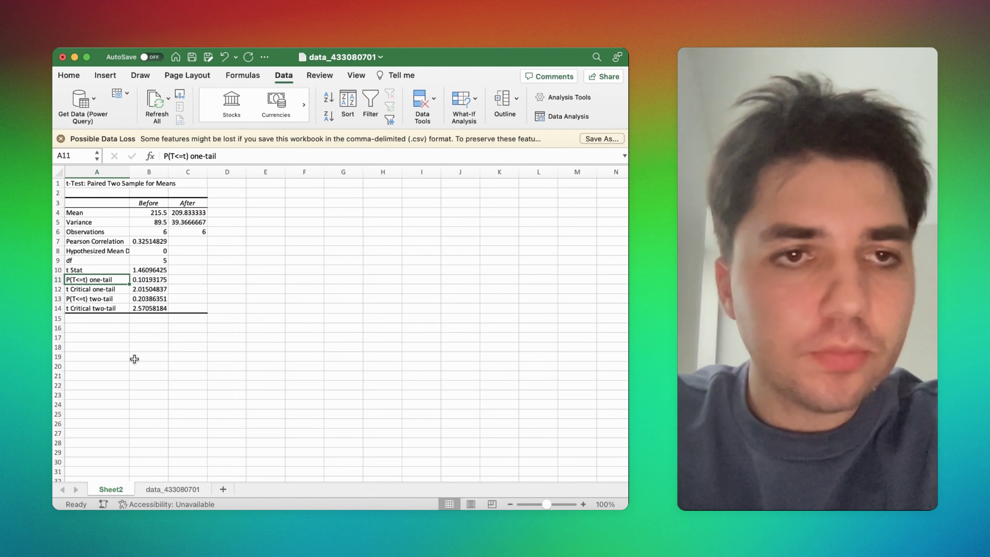
click(157, 489)
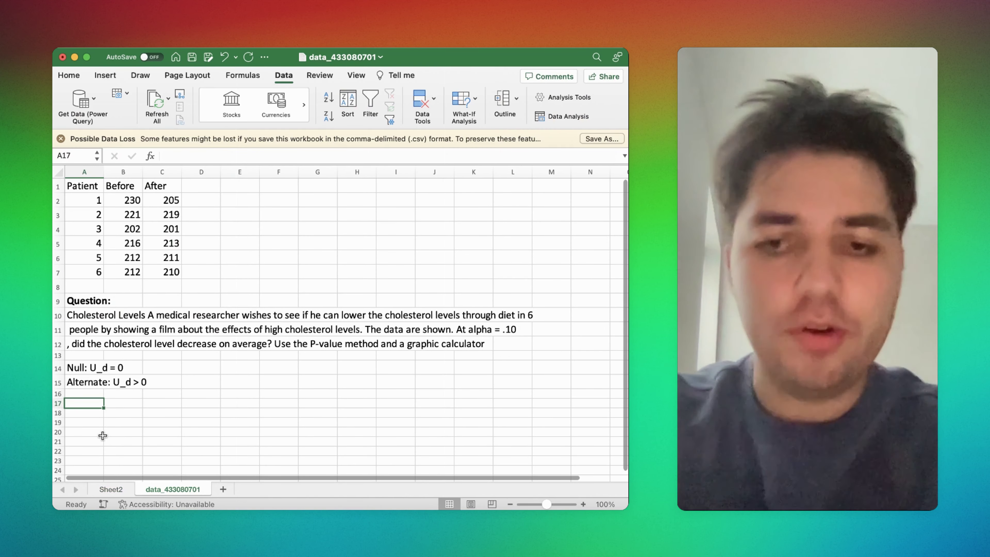
text(P=)
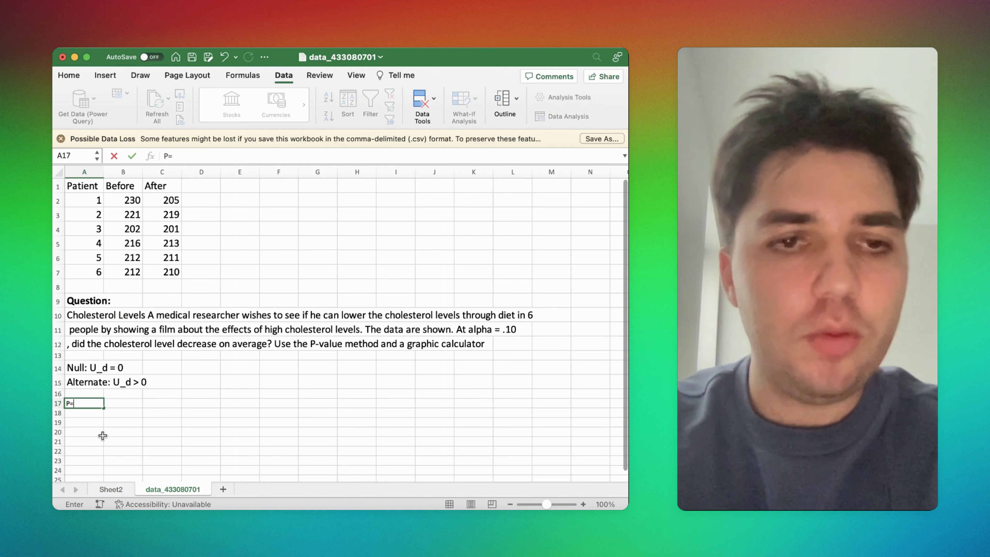
text( .1019)
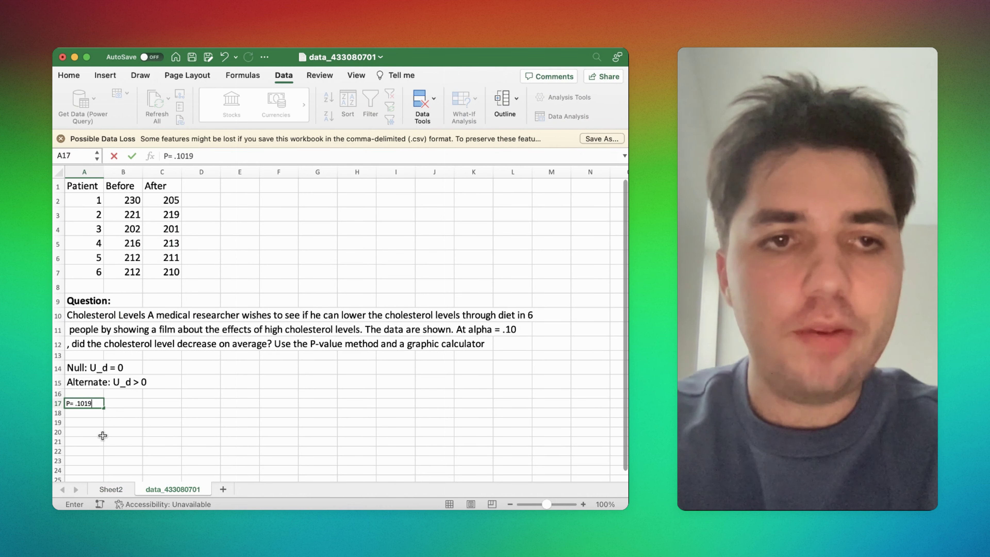
key(Return)
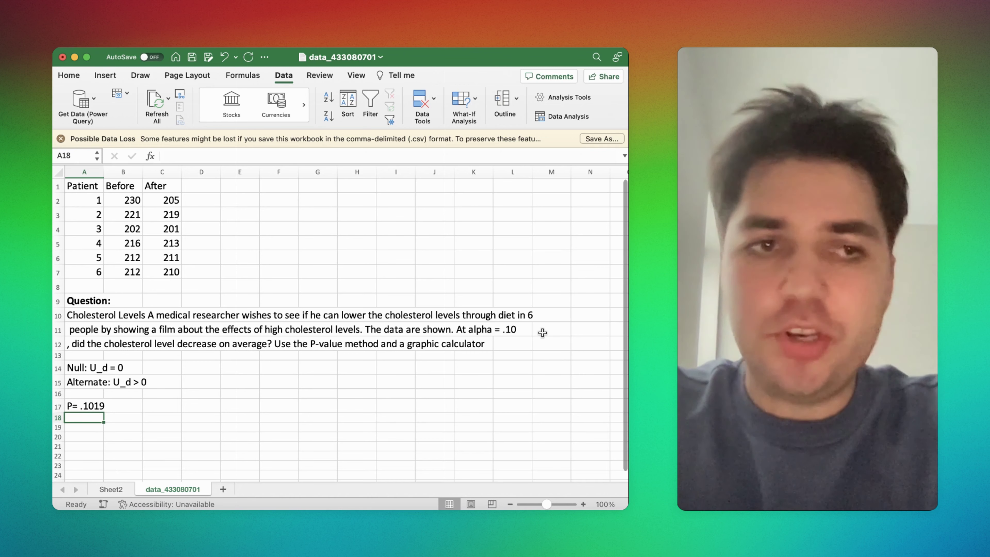
- Enter the conclusion "Cannot reject the null hypothesis" in cell A18, below the p-value
text(Canno)
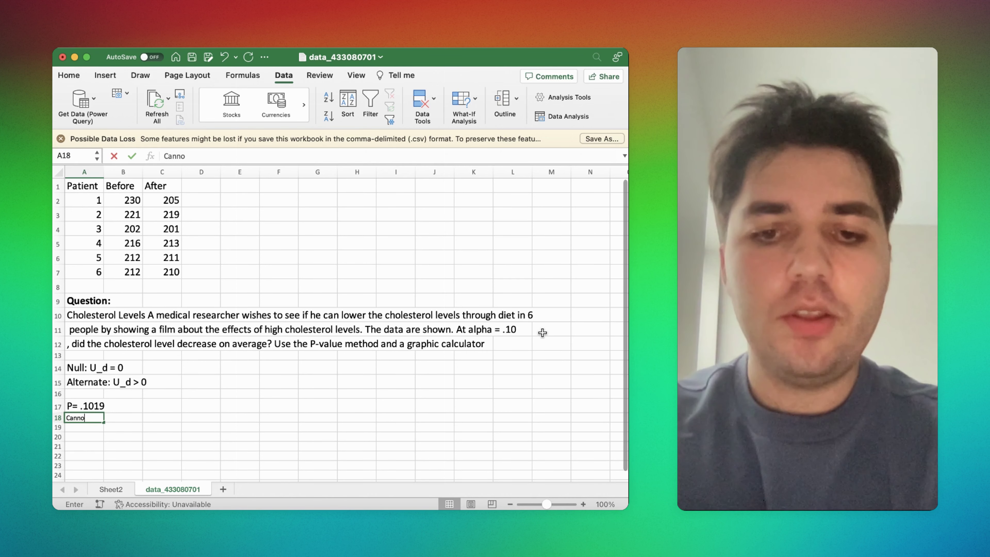
text(t reject the null)
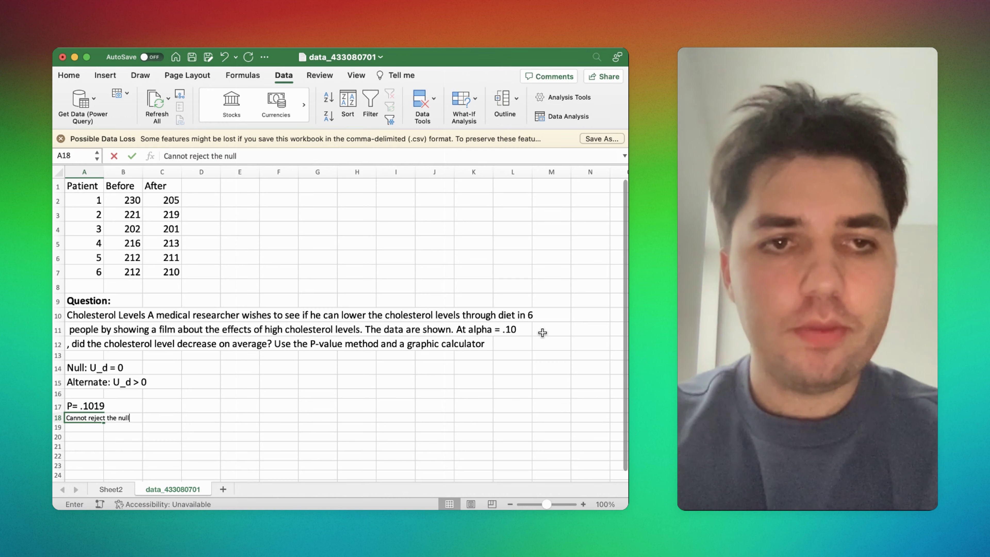
text( hypothesis)
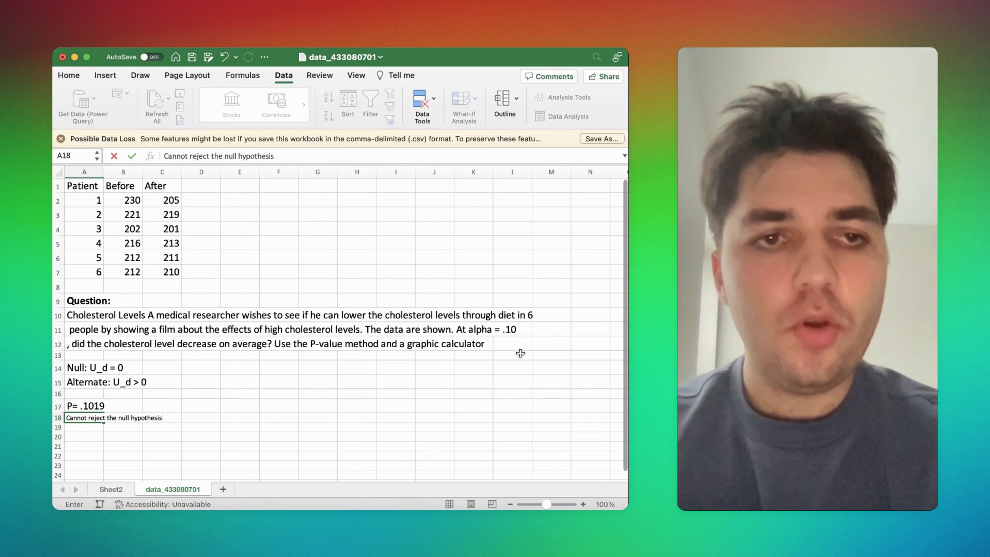
click(348, 429)
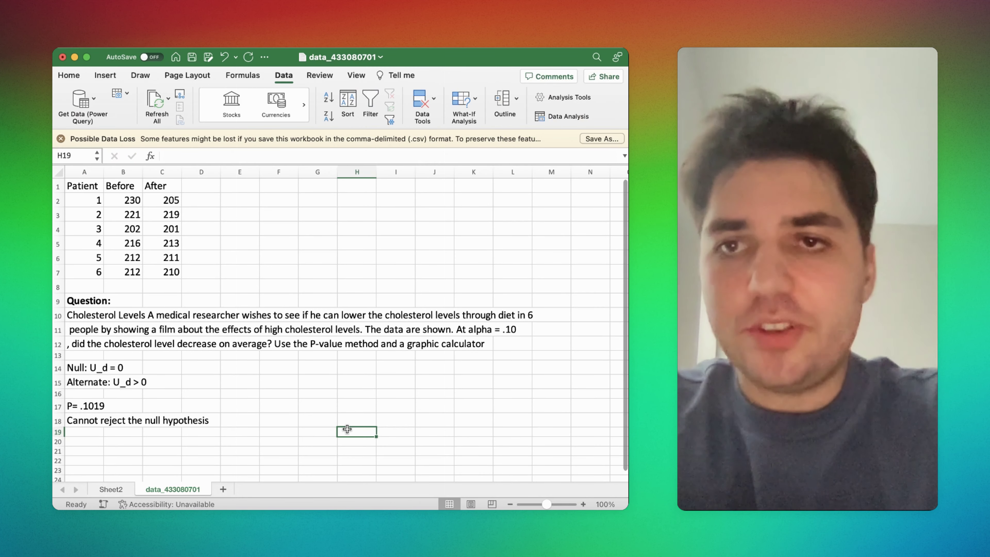